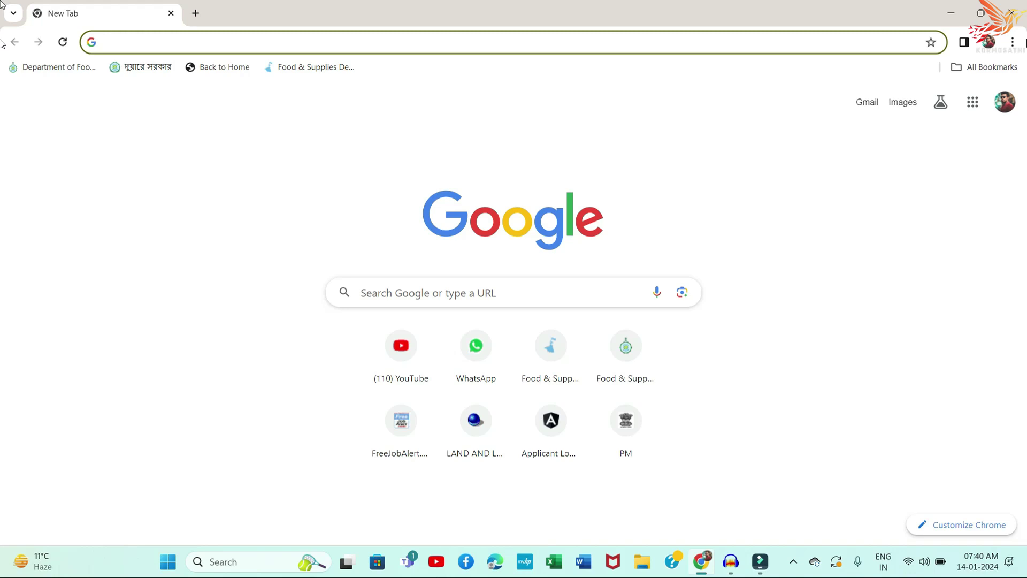
Step: Search Google for 'banglar bhumi' and open the official Banglarbhumi website
type("ban")
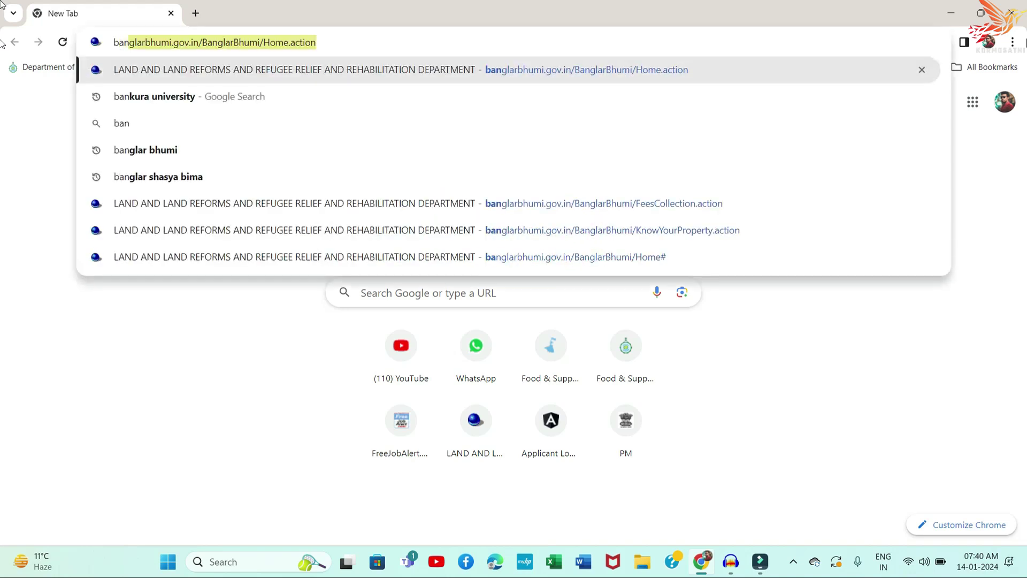
type("glar b")
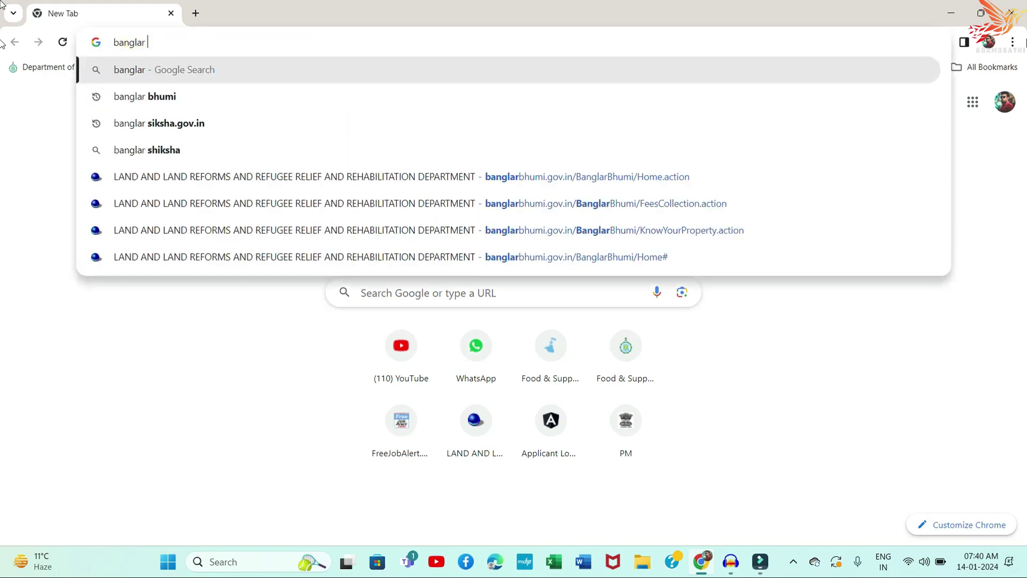
key("Down")
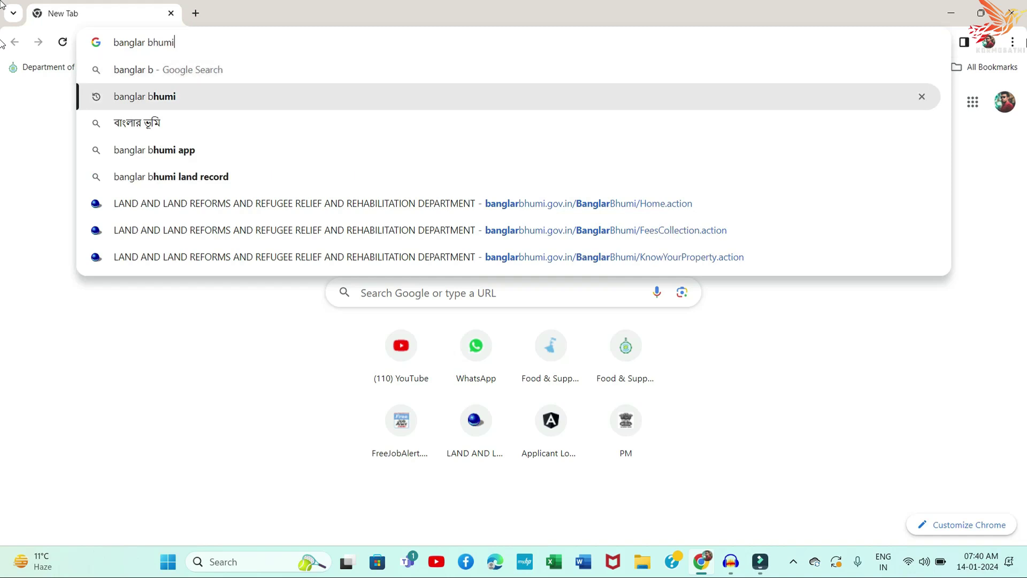
key("Return")
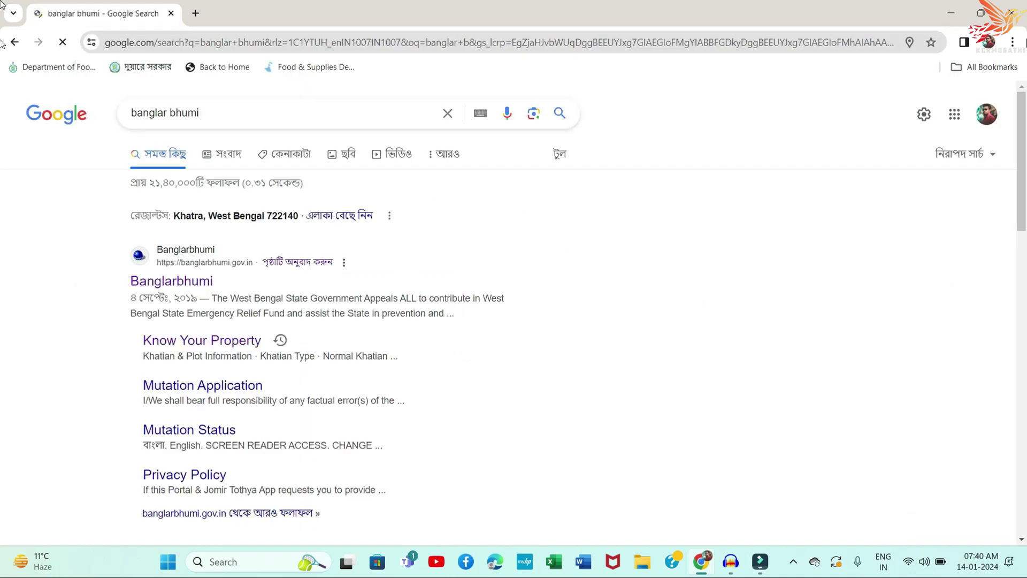
left_click(207, 282)
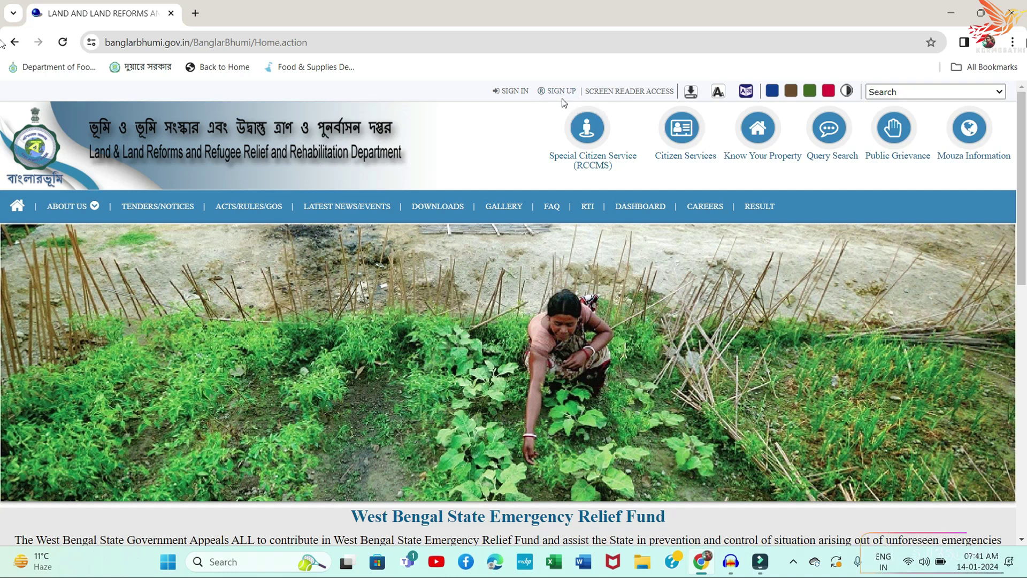
Step: Log in to the citizen account with the login captcha, then open Citizen Services
left_click(517, 91)
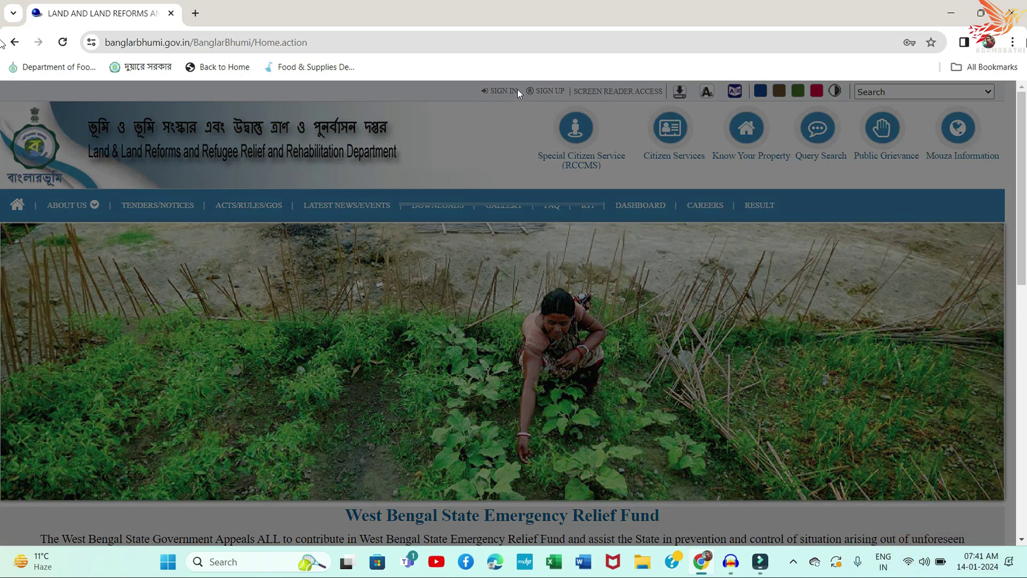
left_click(474, 283)
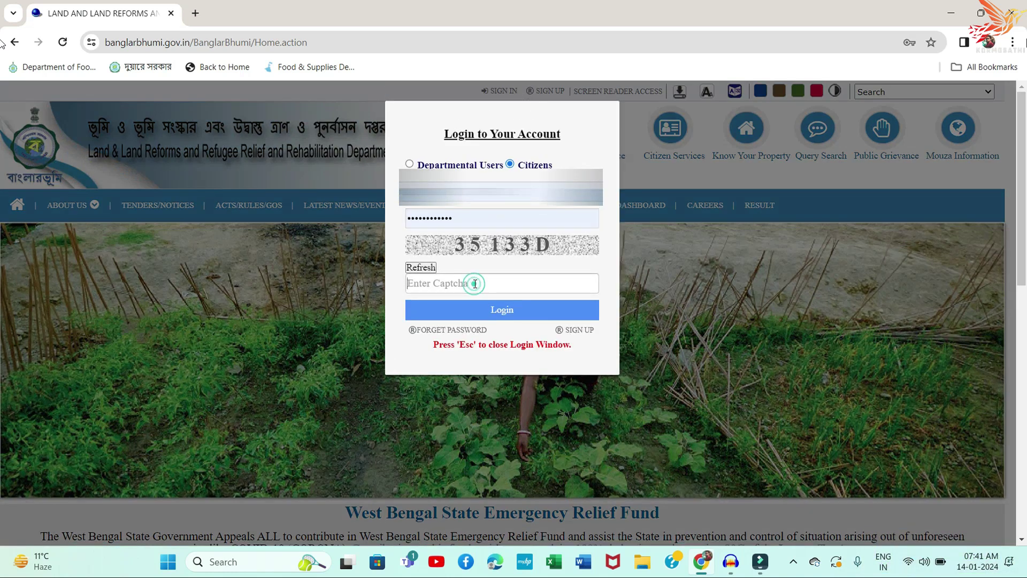
type("3512")
key("BackSpace")
type("33d")
key("BackSpace")
type("D")
left_click(525, 308)
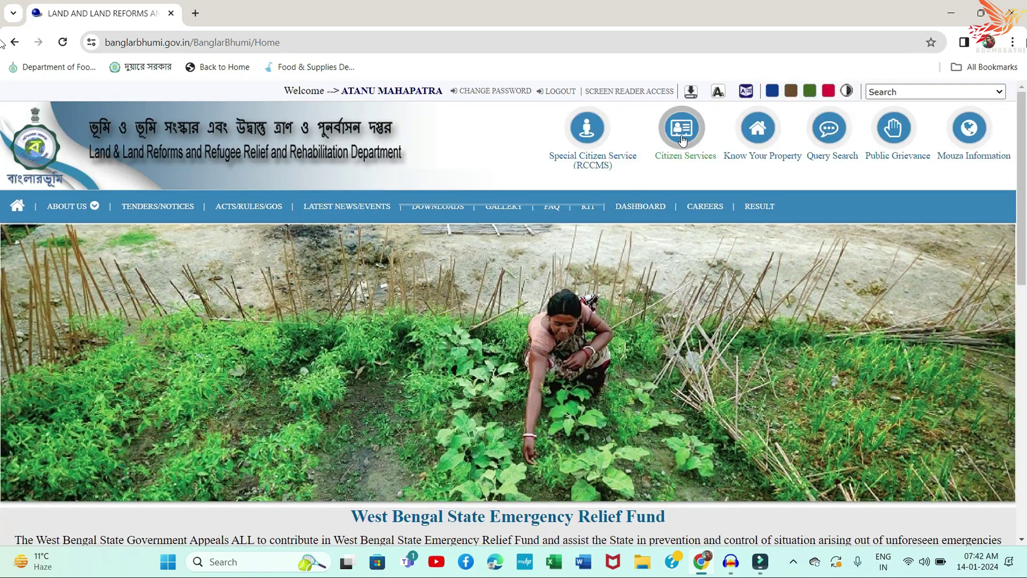
left_click(682, 140)
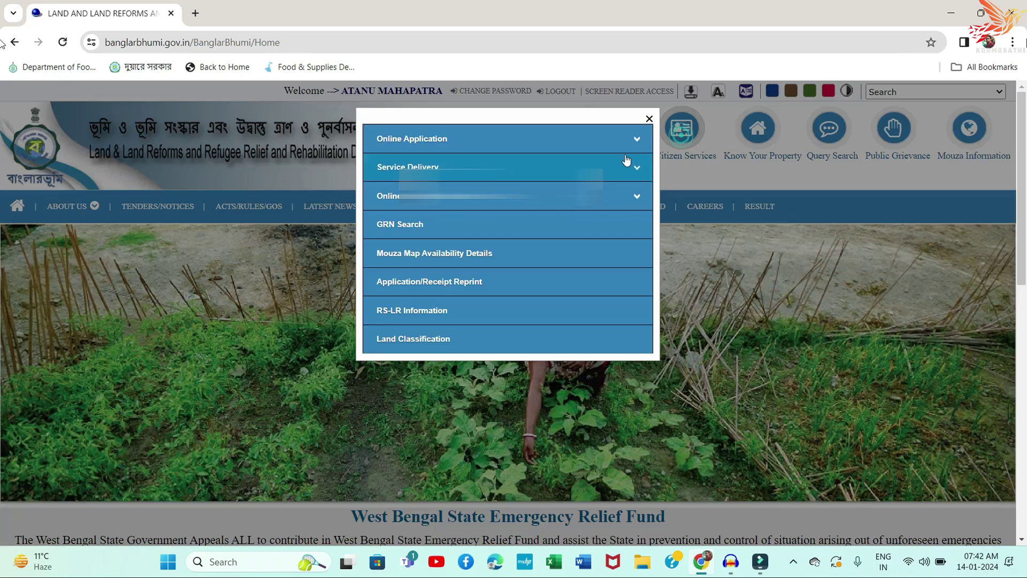
Step: Expand Service Delivery and choose ROR Request
left_click(422, 168)
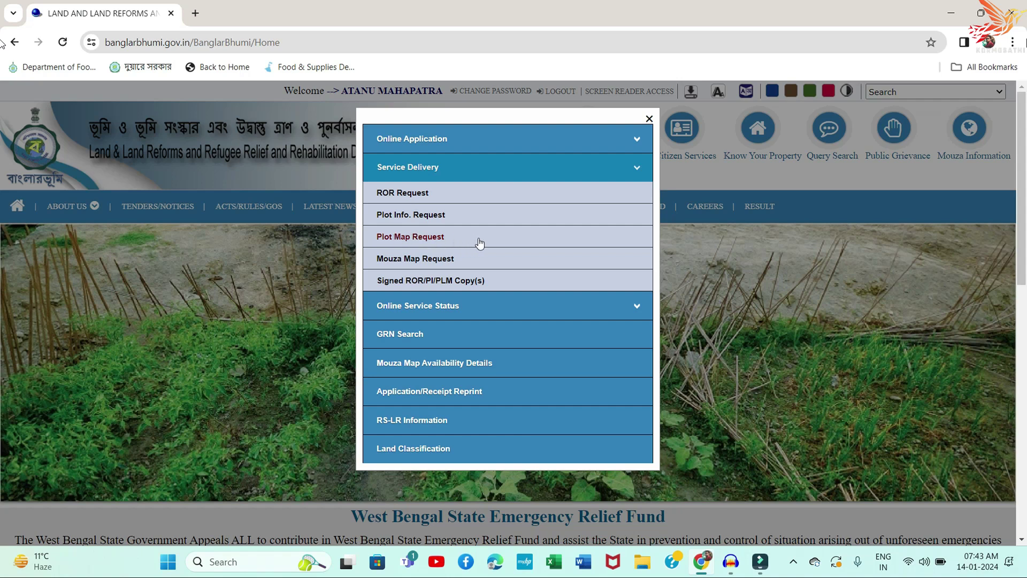
left_click(467, 198)
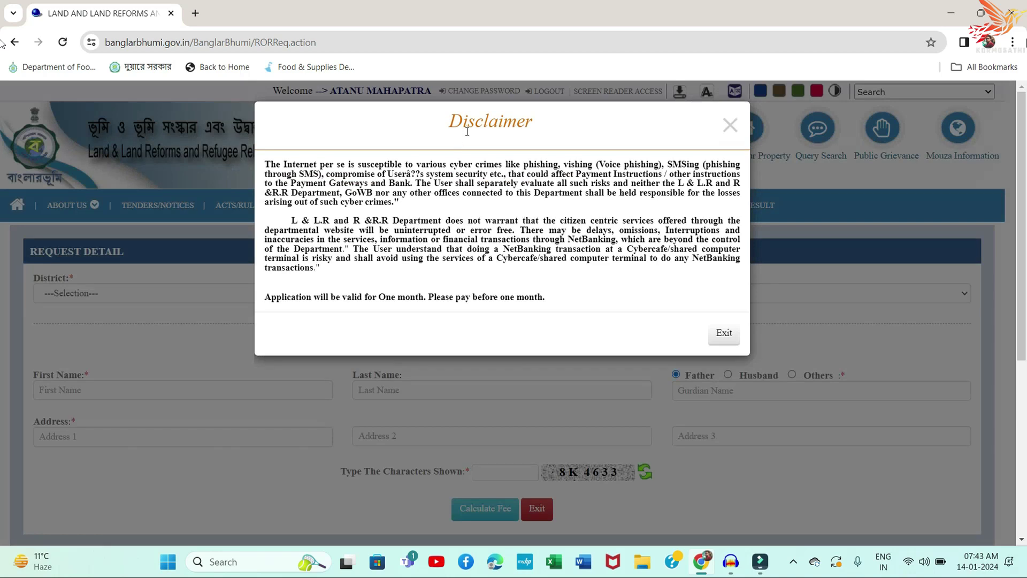
Step: Dismiss the disclaimer and select District BANKURA, Block BANKURA - I, Mouza 228 khudsole
left_click(730, 125)
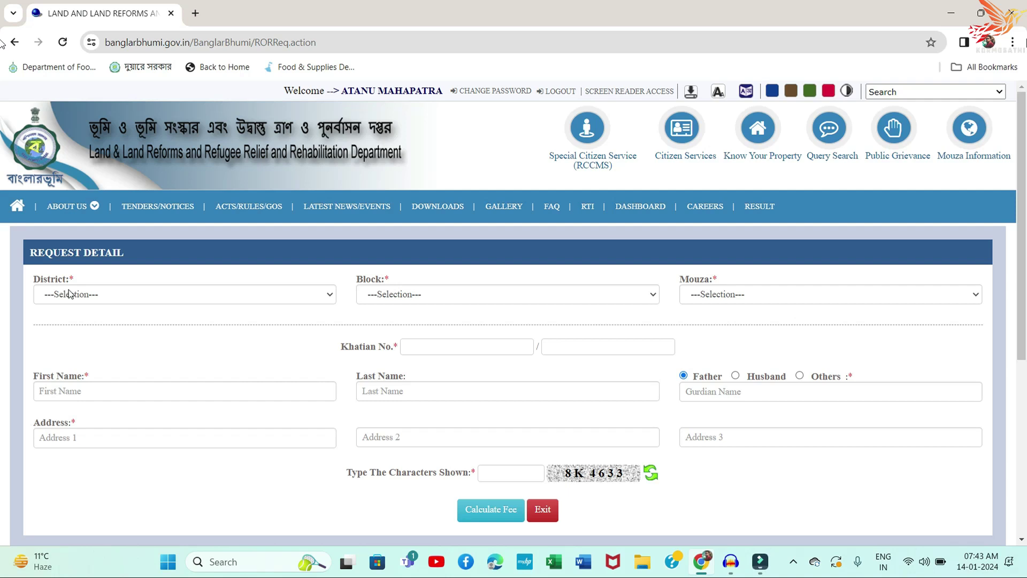
left_click(69, 293)
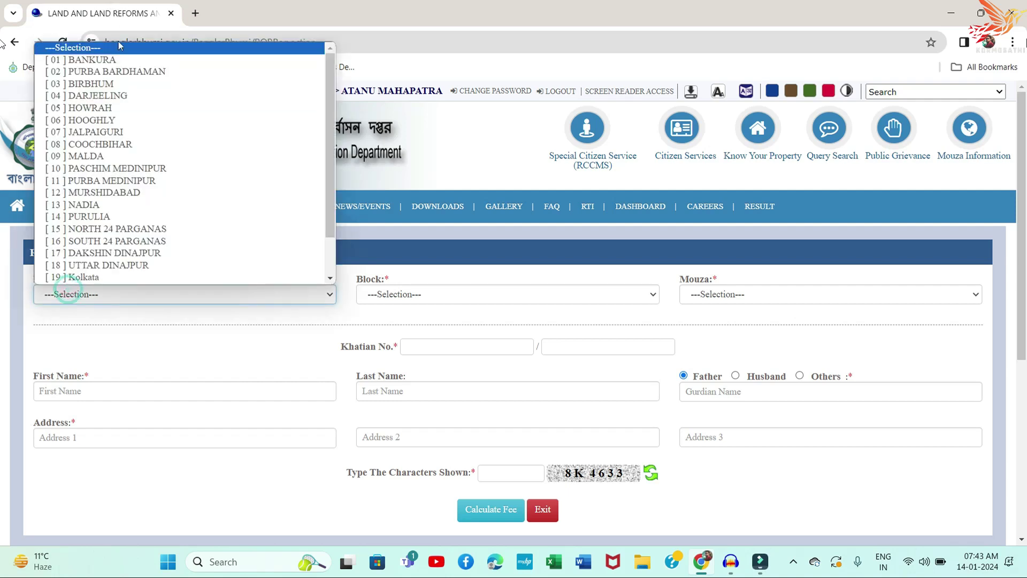
left_click(118, 54)
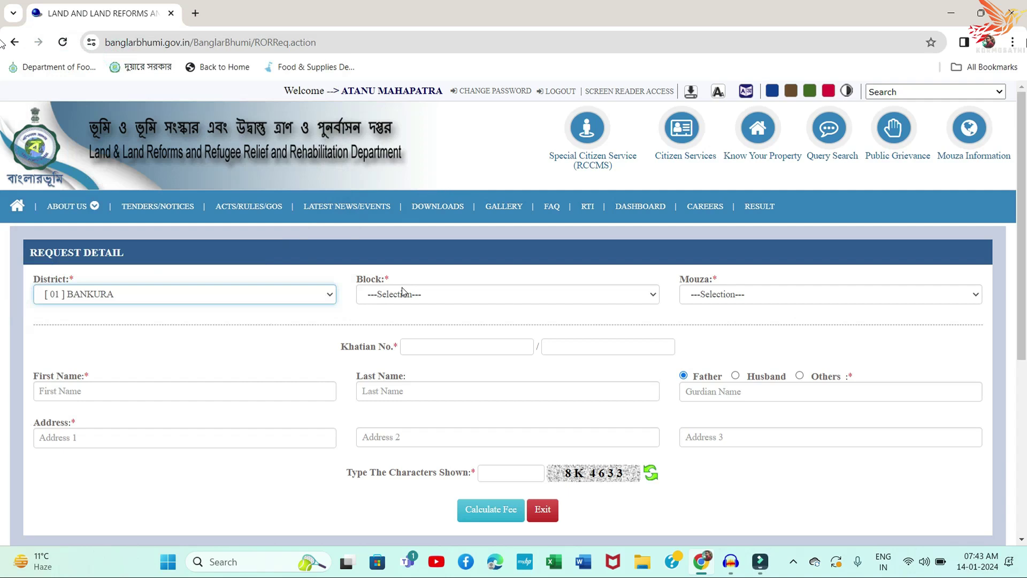
left_click(402, 294)
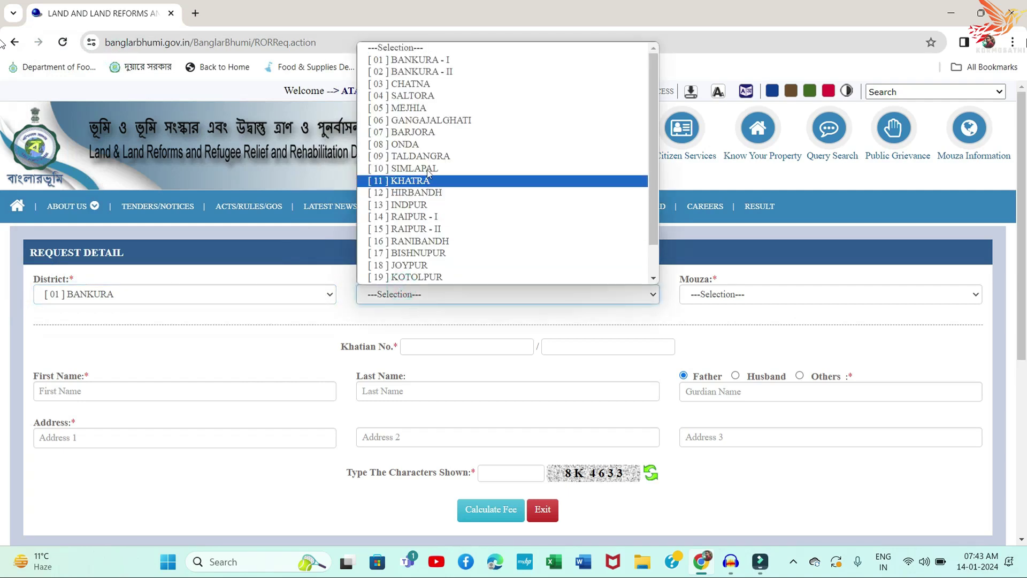
left_click(438, 61)
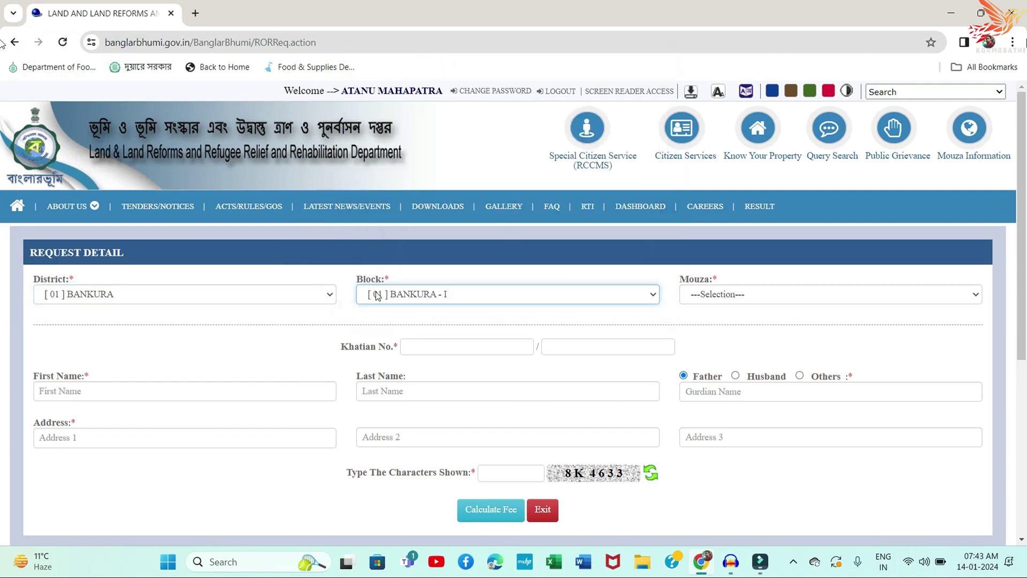
left_click(757, 292)
scroll(759, 257, "down", 10)
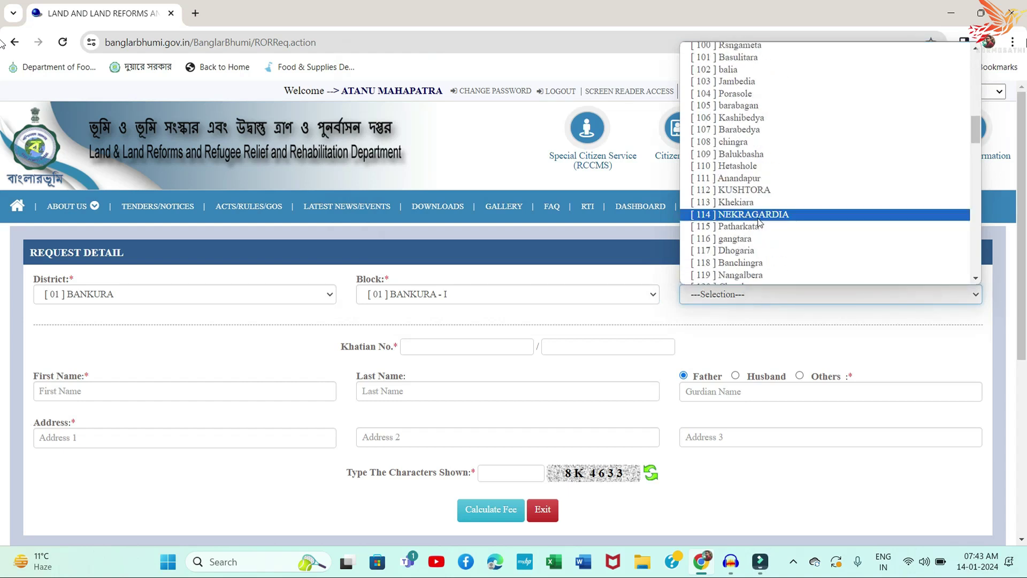
scroll(760, 224, "down", 15)
scroll(758, 223, "down", 10)
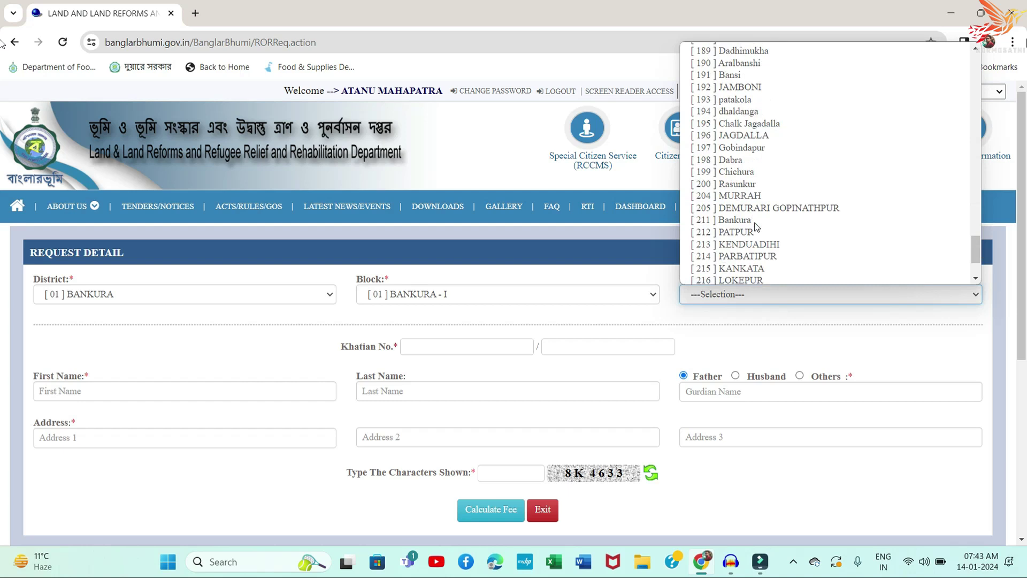
left_click(739, 278)
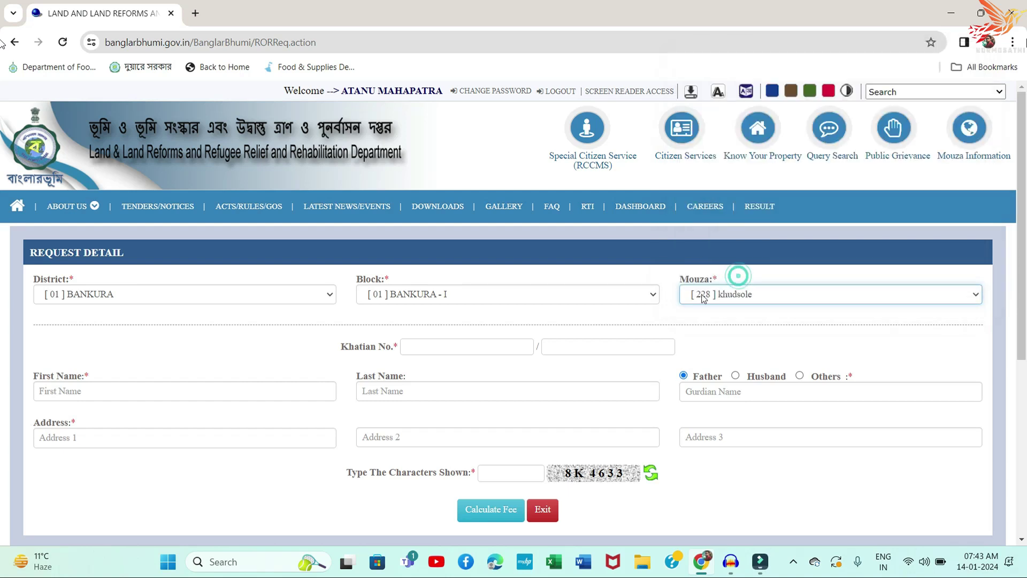
left_click(460, 346)
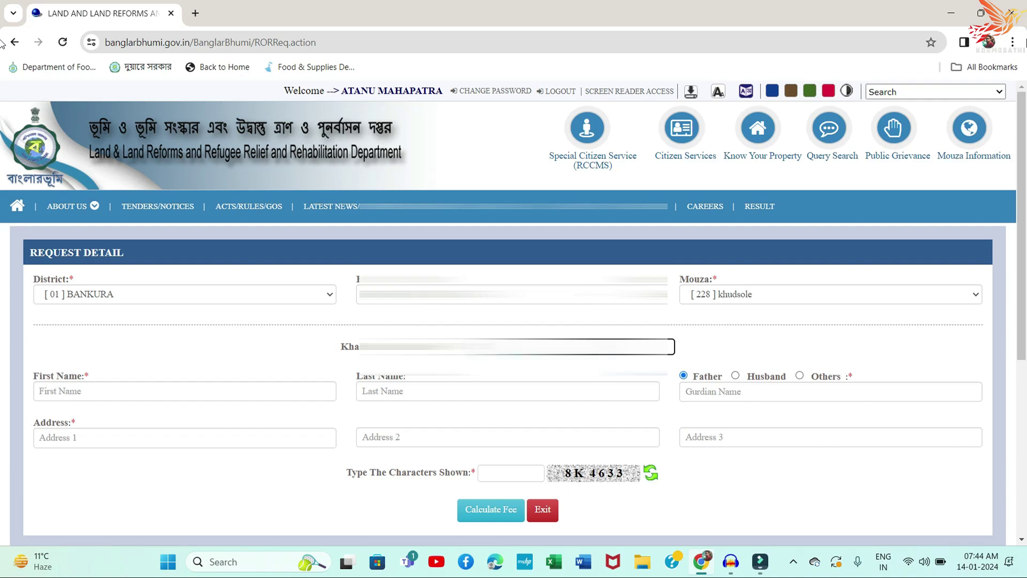
Step: Enter the applicant's first name and fill the relation and guardian's name fields
left_click(112, 391)
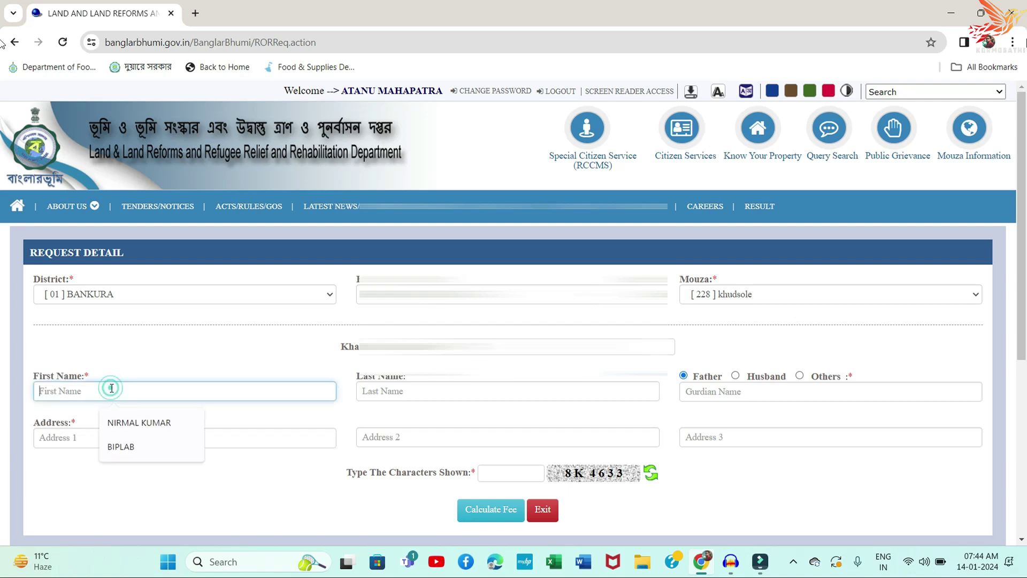
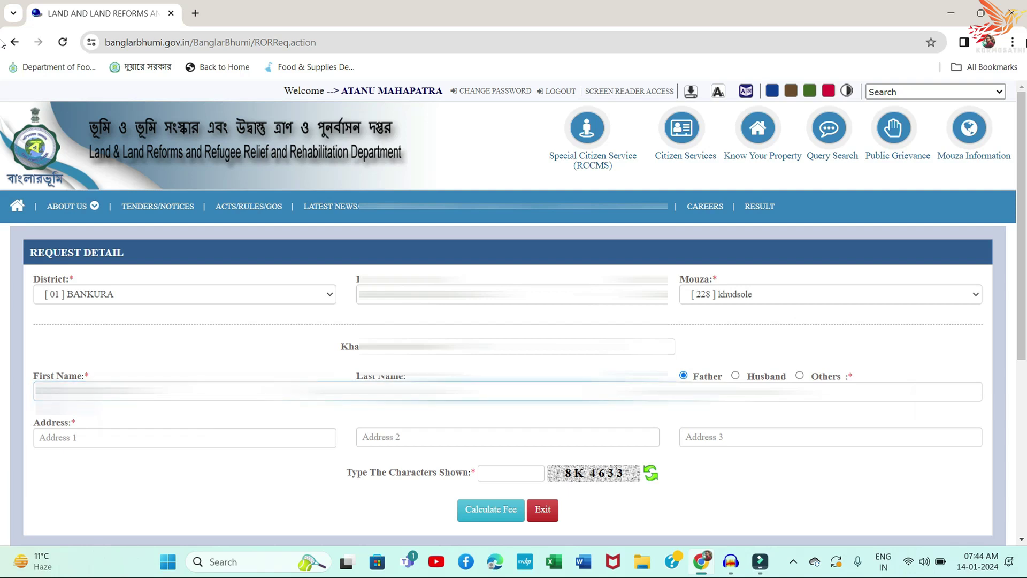
key("Tab")
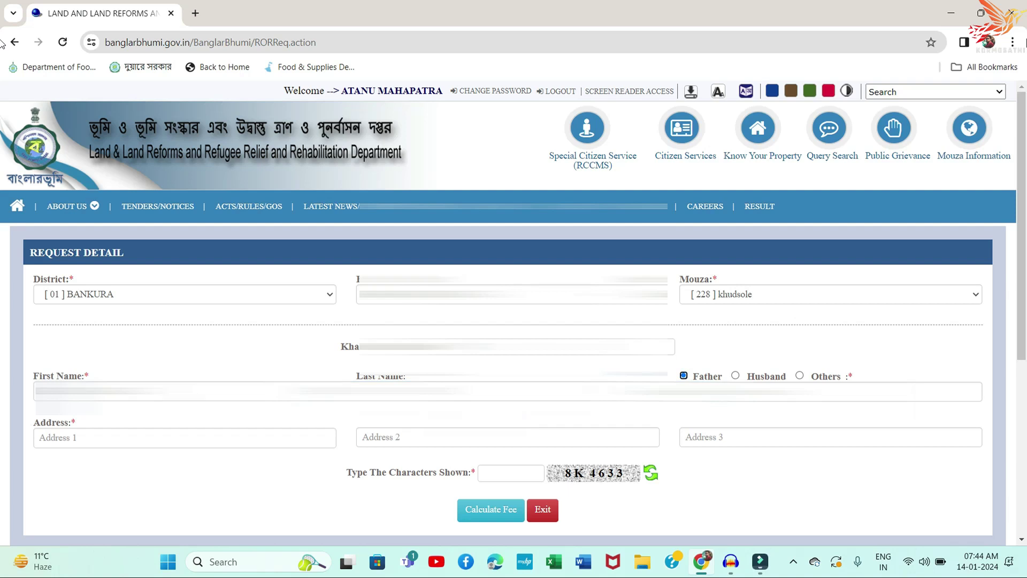
key("Tab")
key("Down")
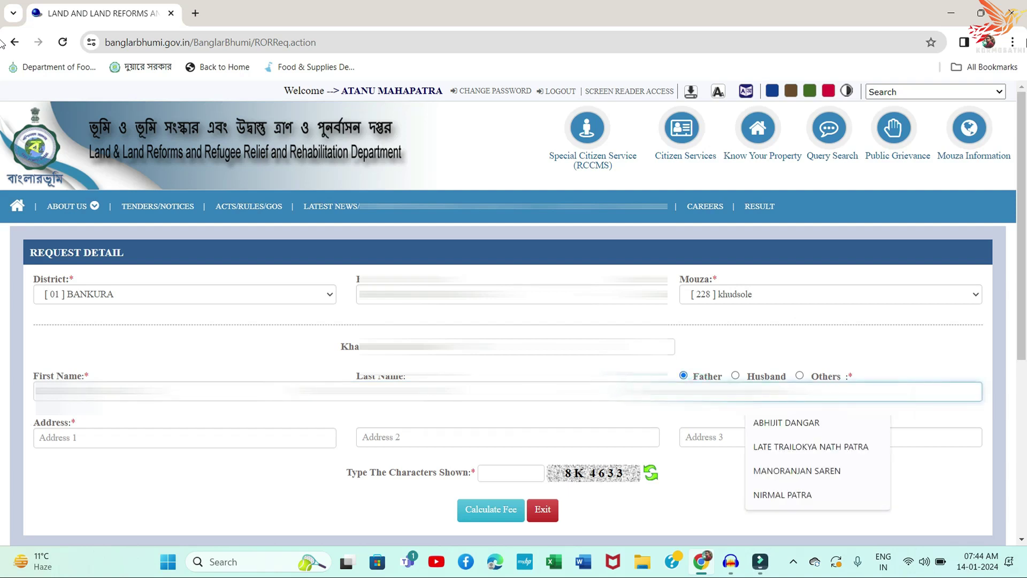
key("Escape")
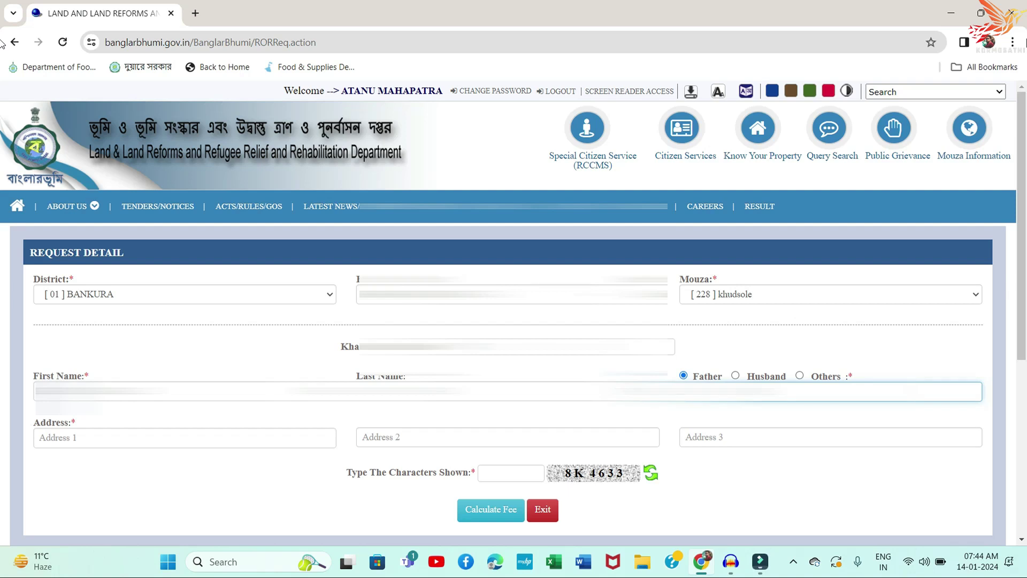
Step: Fill the first two address lines and enter BANKURA as the third
left_click(146, 437)
type("BA")
key("Tab")
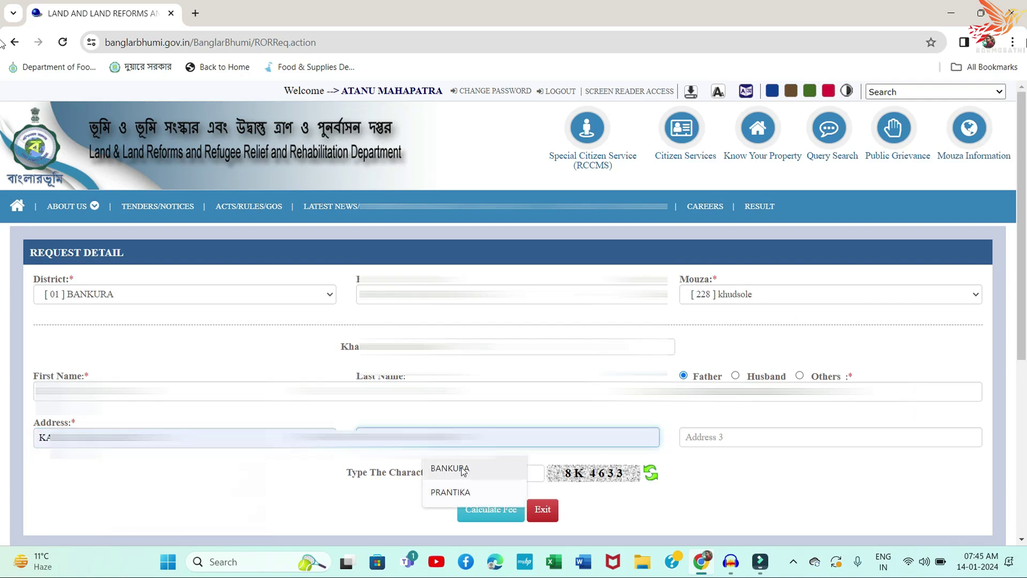
type("P")
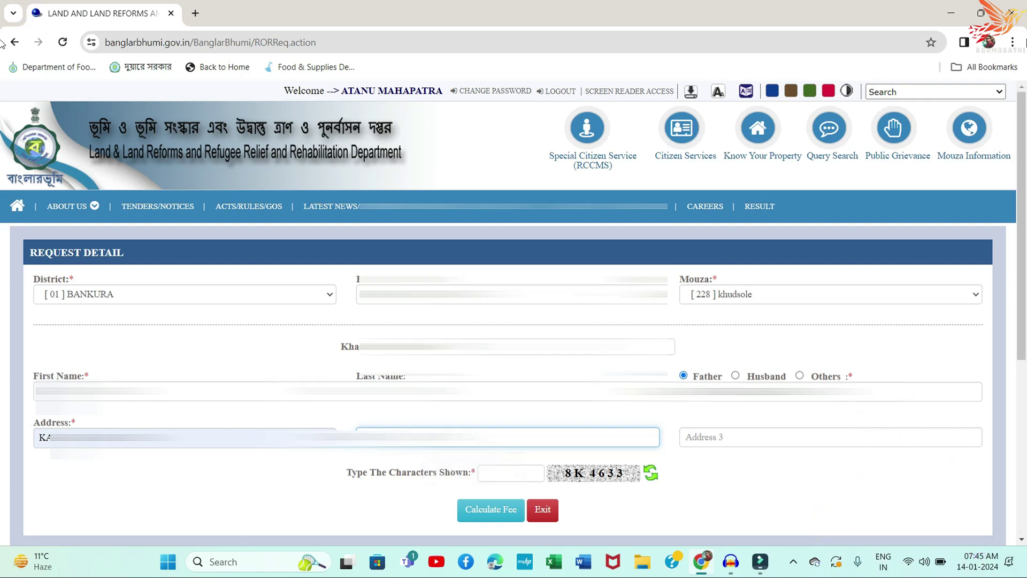
left_click(696, 436)
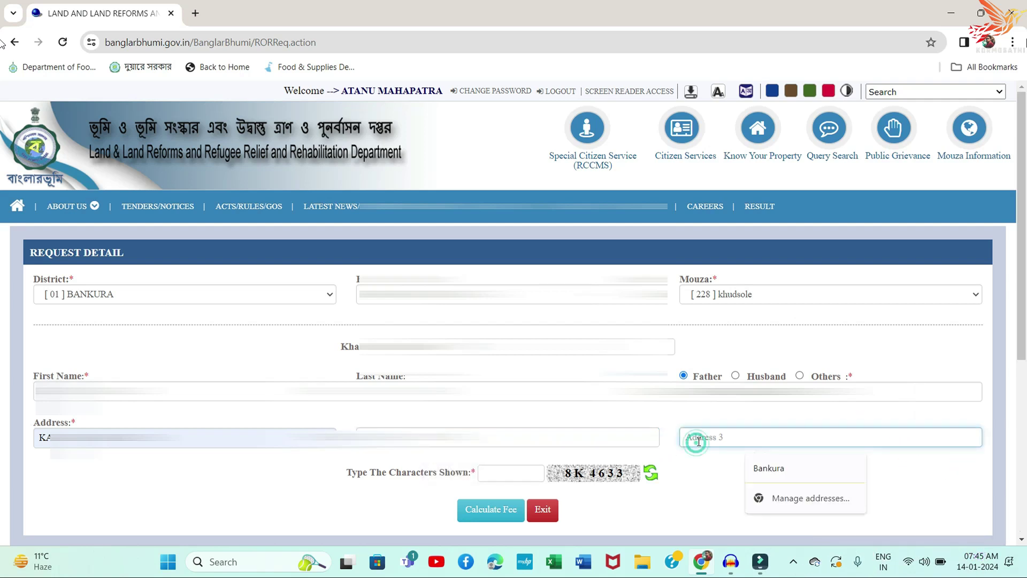
type("BANKURA")
Step: Enter the form captcha and calculate the fee: 20 for 1 page
left_click(487, 474)
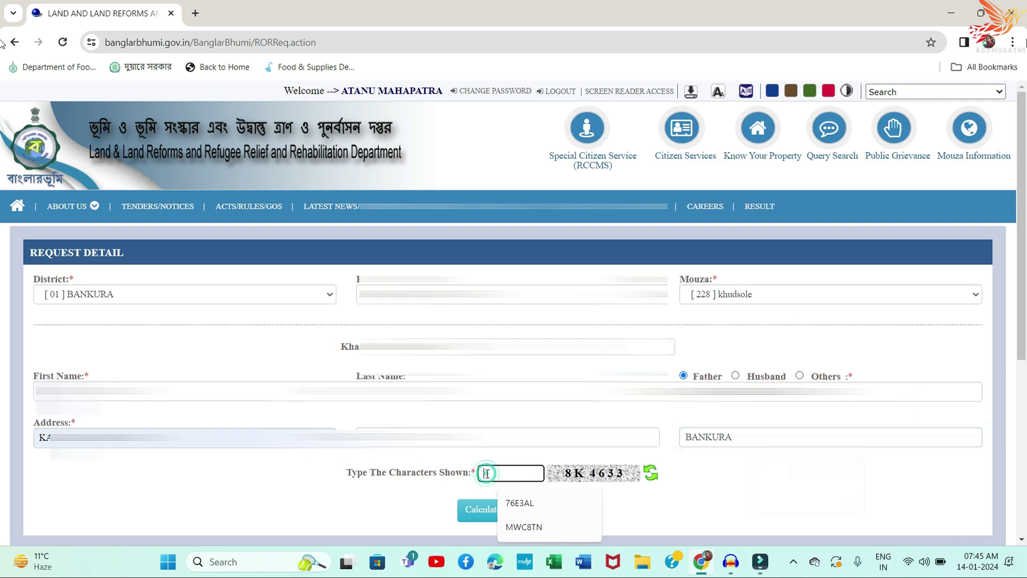
type("8K")
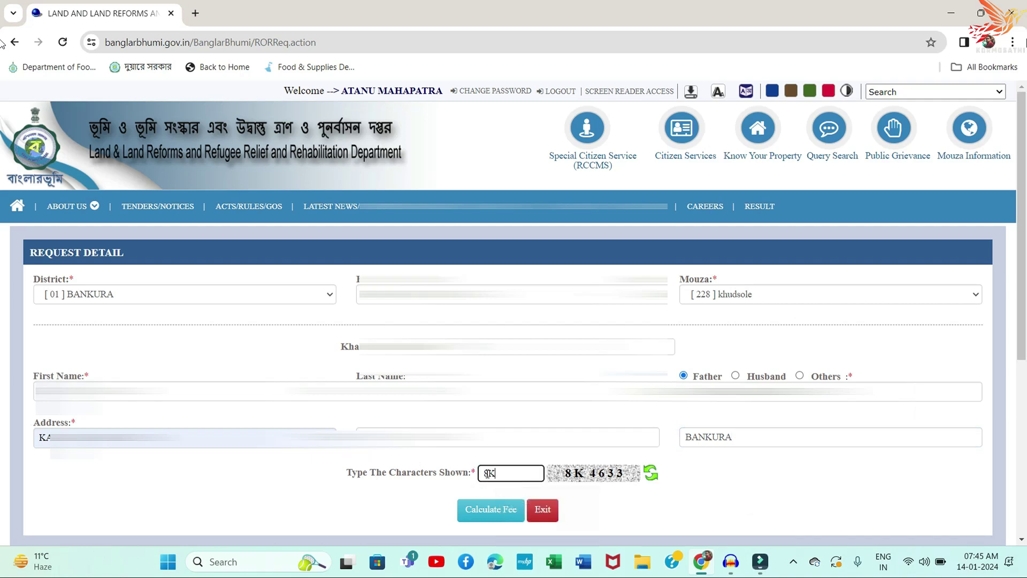
type("4633")
left_click(509, 511)
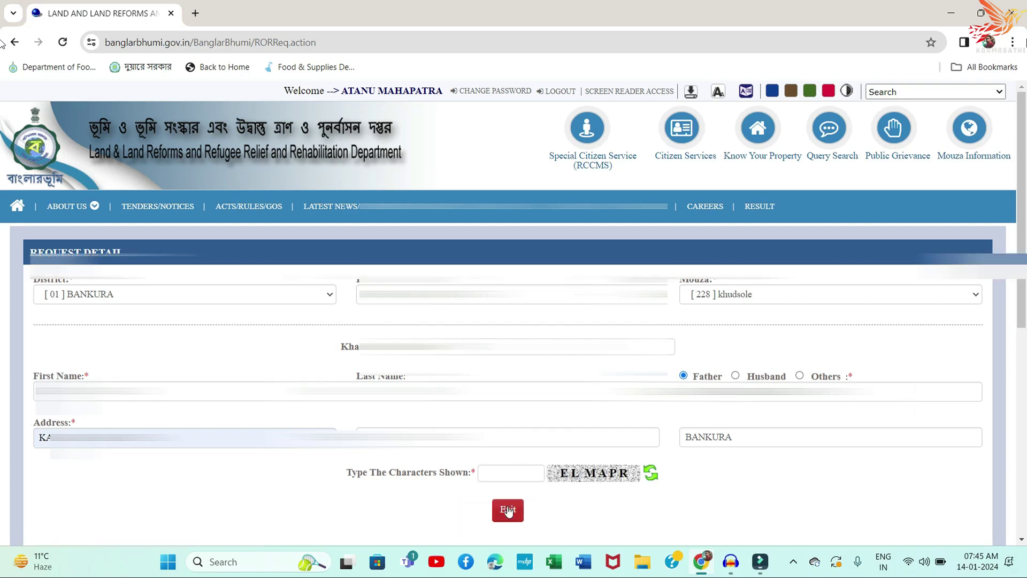
scroll(508, 498, "down", 3)
scroll(75, 380, "down", 1)
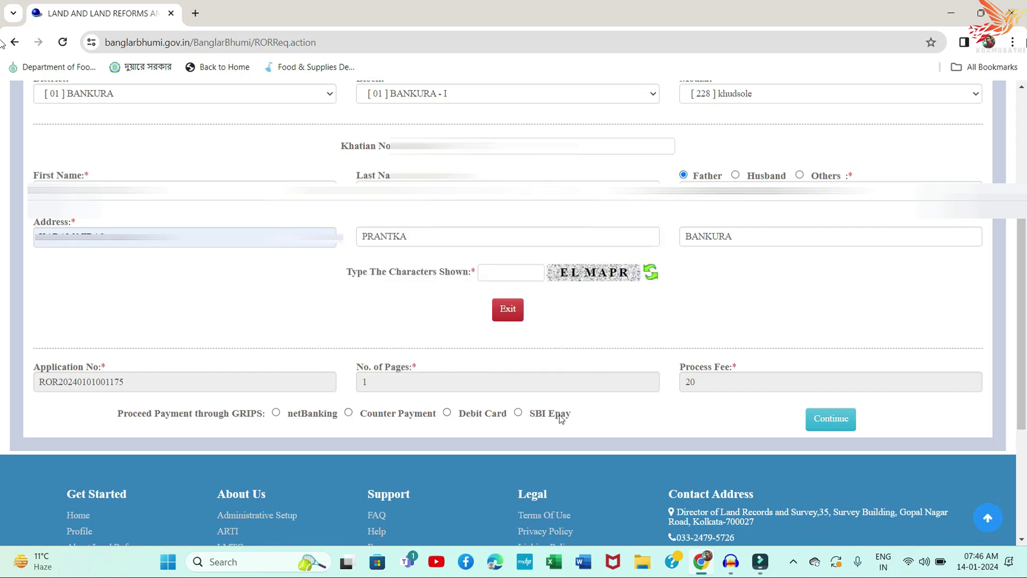
Step: Choose SBI Epay through GRIPS and reach the payment summary for the 20 fee
left_click(518, 412)
left_click(845, 428)
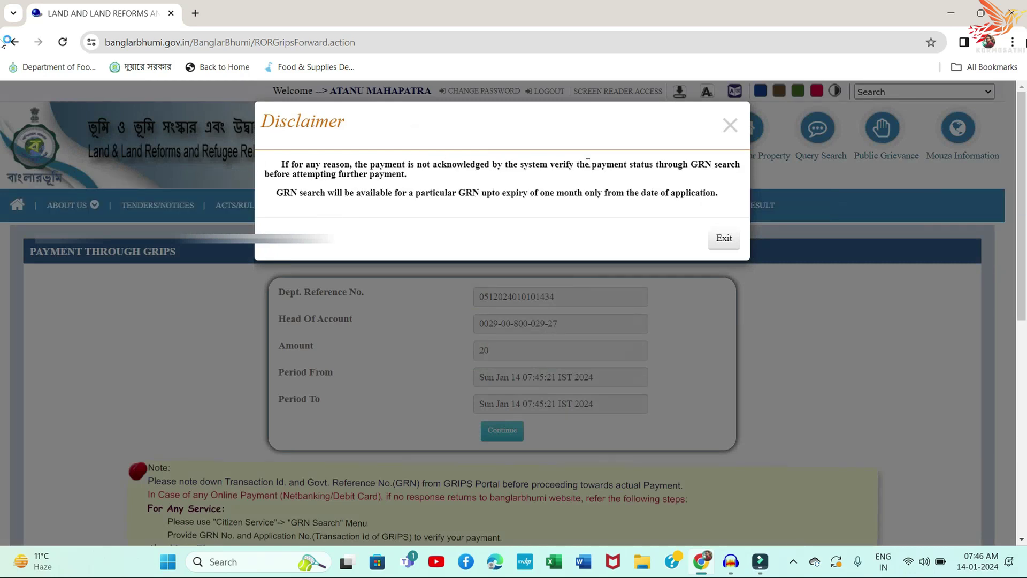
left_click(729, 123)
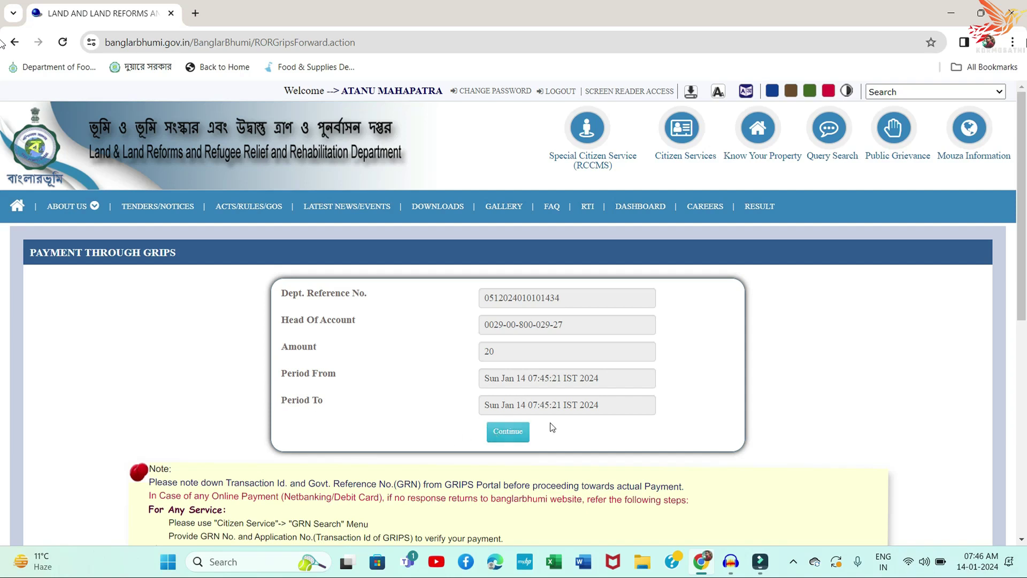
Step: Continue to GRIPS 2.0, mark the ₹20 fee details 'Verified and checked', and proceed
left_click(515, 437)
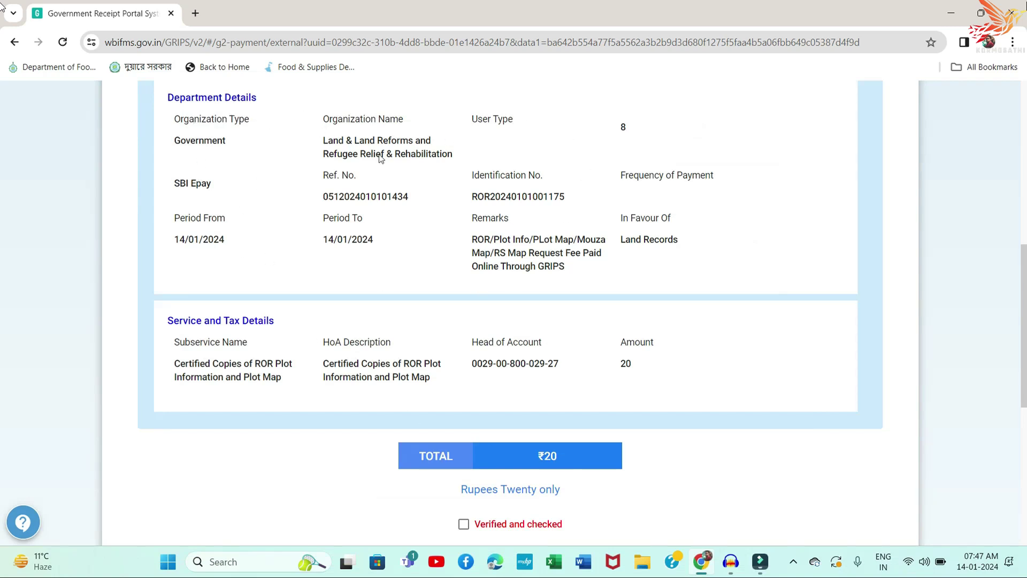
left_click(463, 524)
scroll(494, 481, "down", 2)
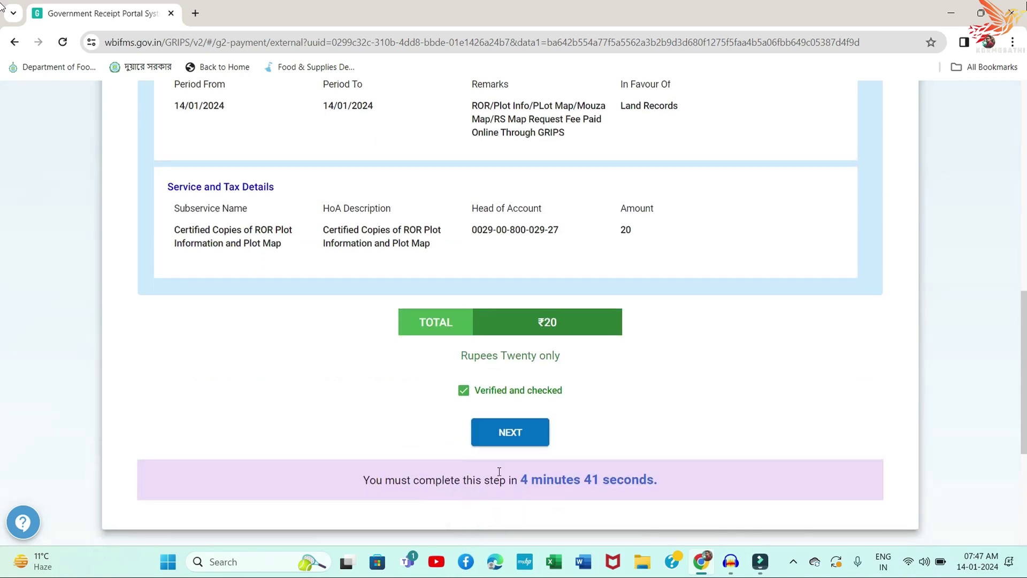
left_click(518, 434)
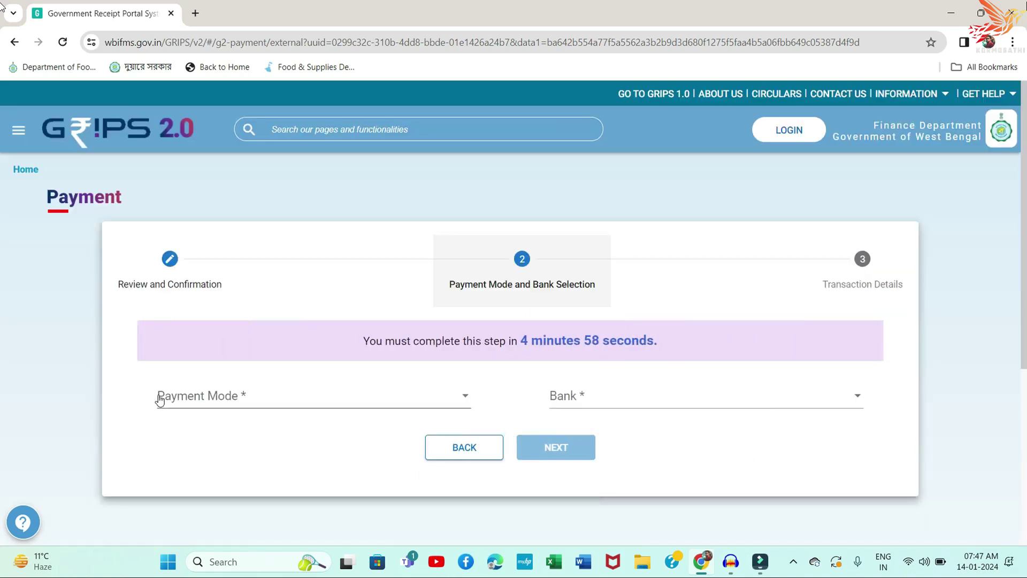
Step: Pick SBI Epay via Payment Gateway/Bank and generate the payment ID and GRN
left_click(238, 402)
left_click(236, 397)
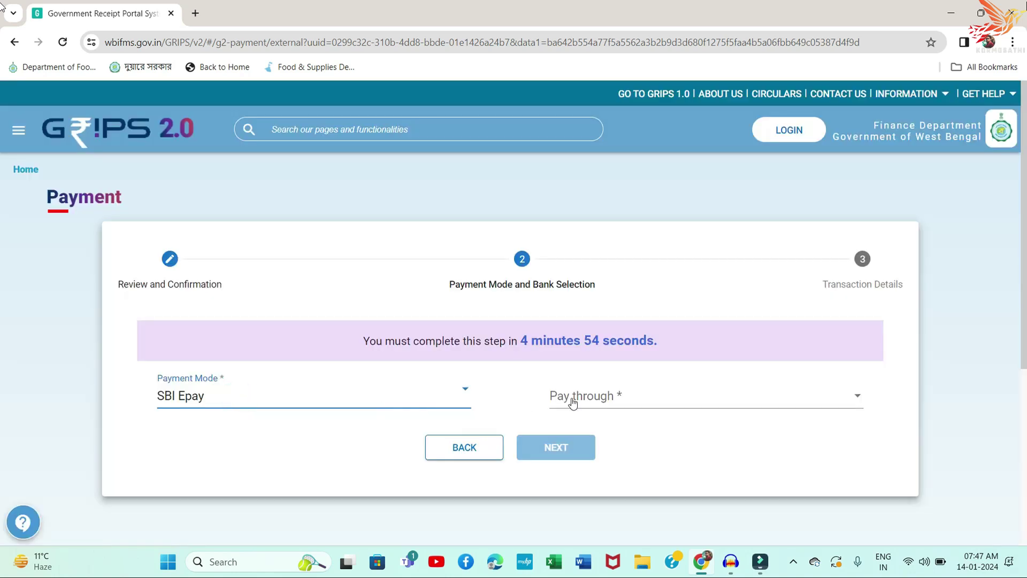
left_click(613, 398)
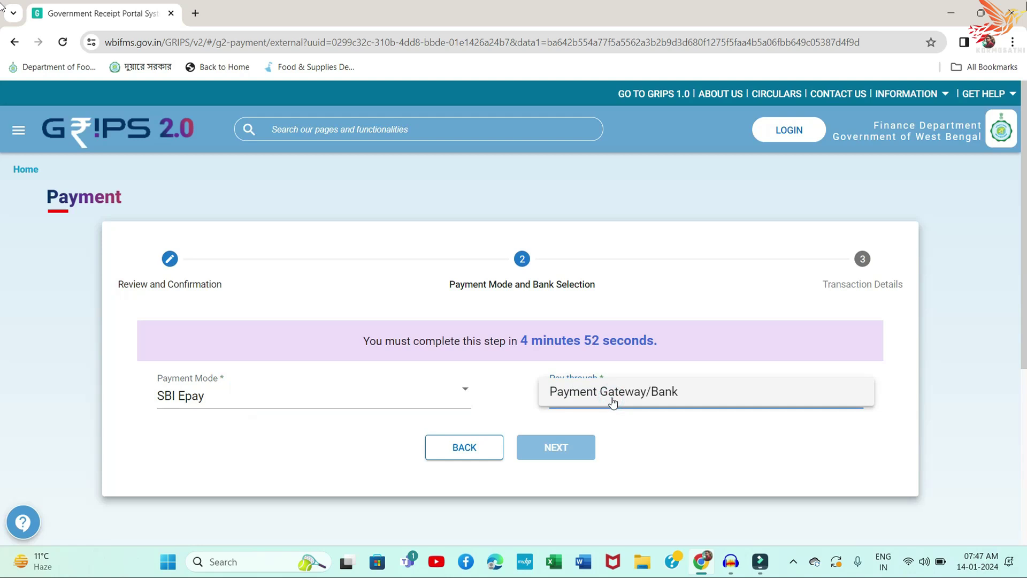
left_click(611, 400)
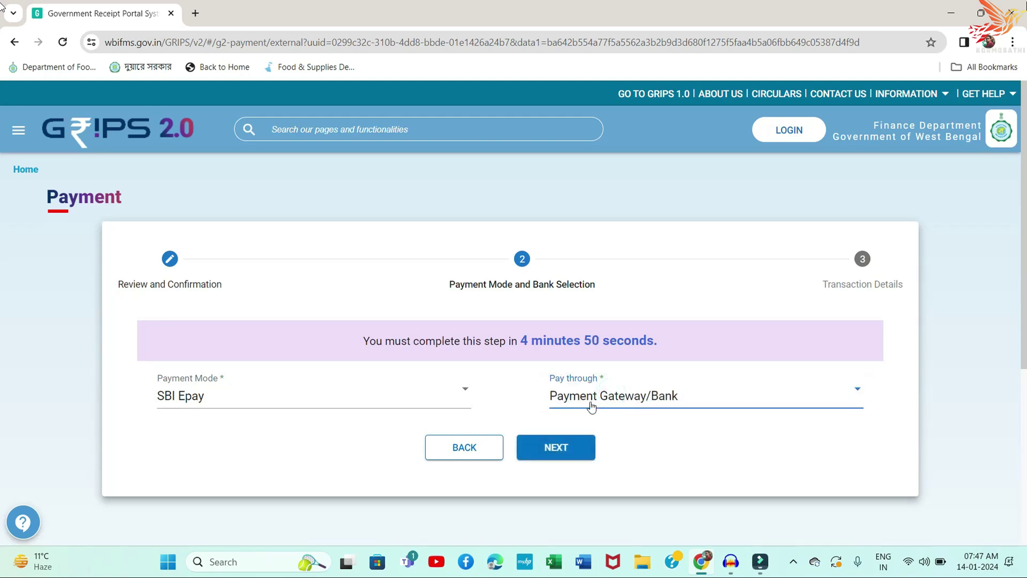
left_click(552, 450)
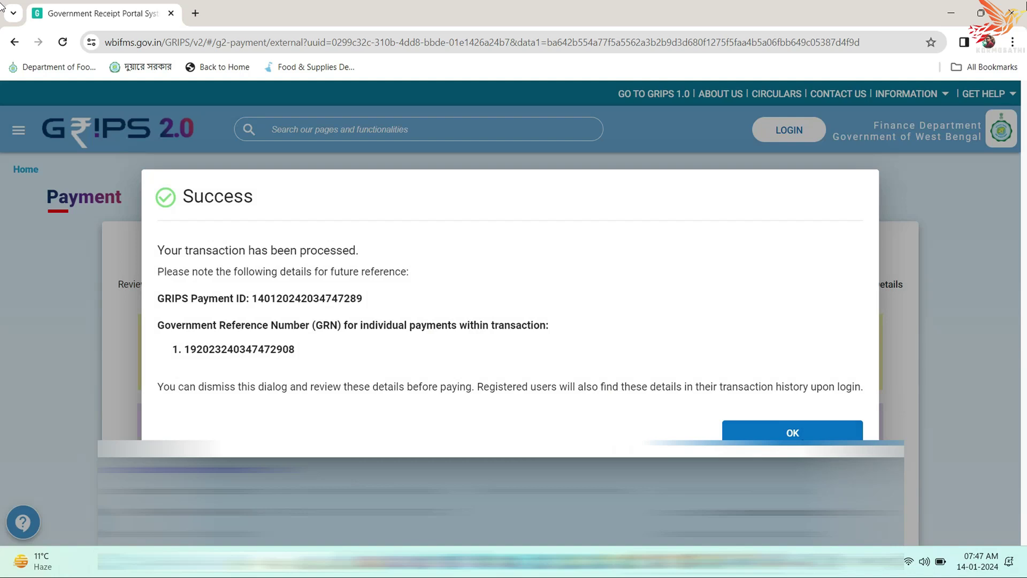
Step: Acknowledge the success message and pay the ₹20, opening the SBIePay payment page
left_click(801, 437)
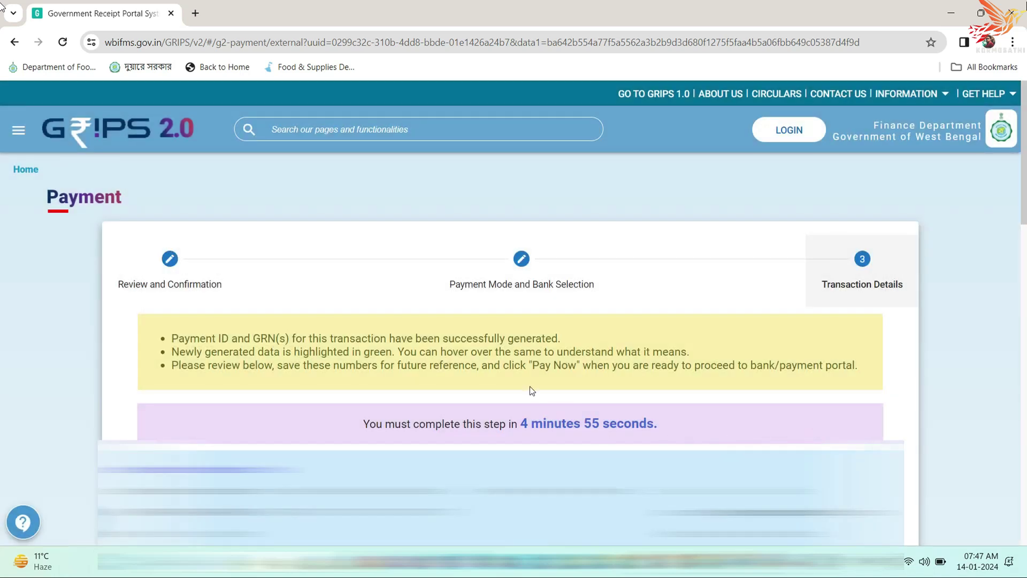
scroll(531, 390, "down", 15)
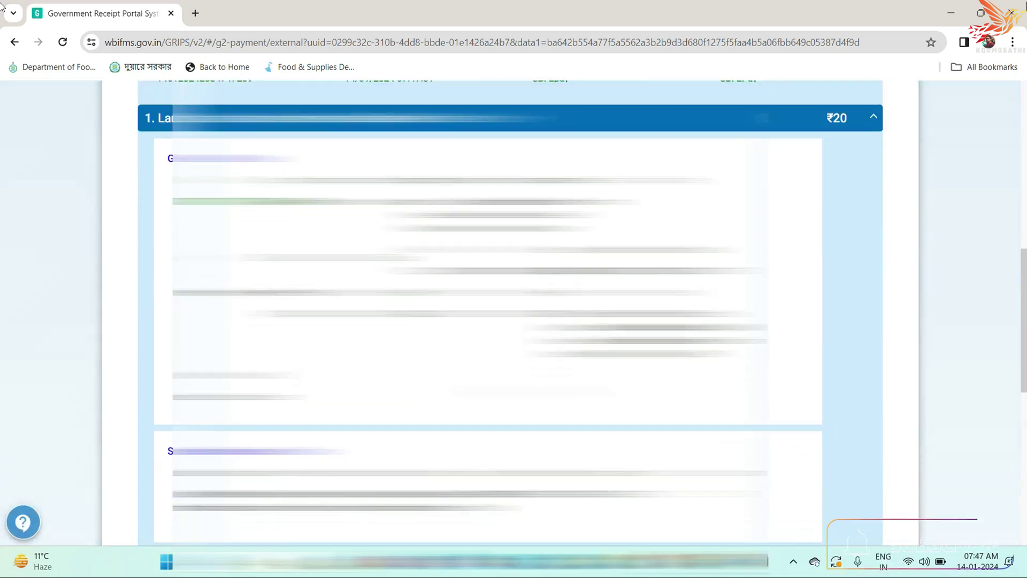
scroll(508, 313, "down", 3)
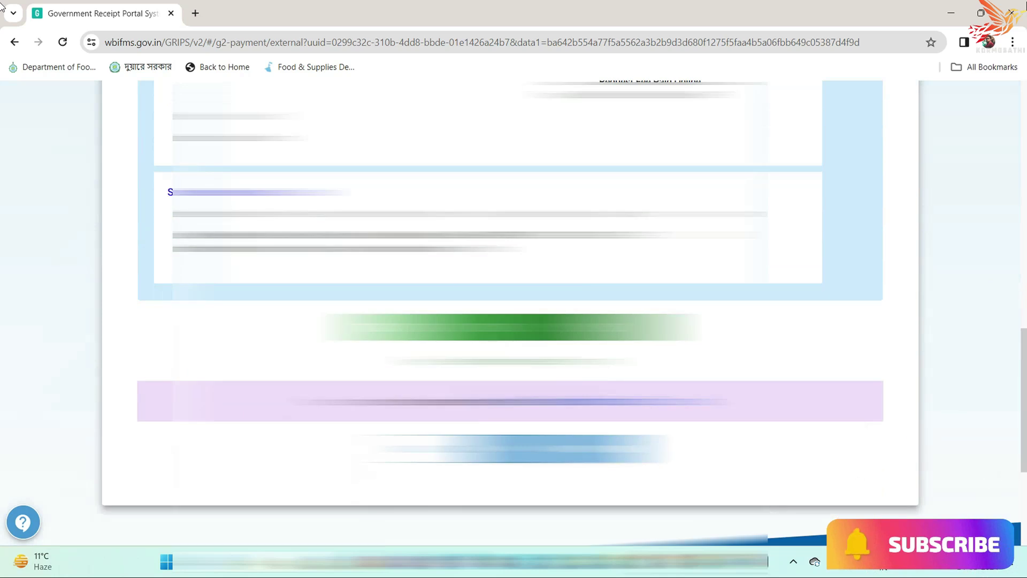
scroll(508, 313, "down", 3)
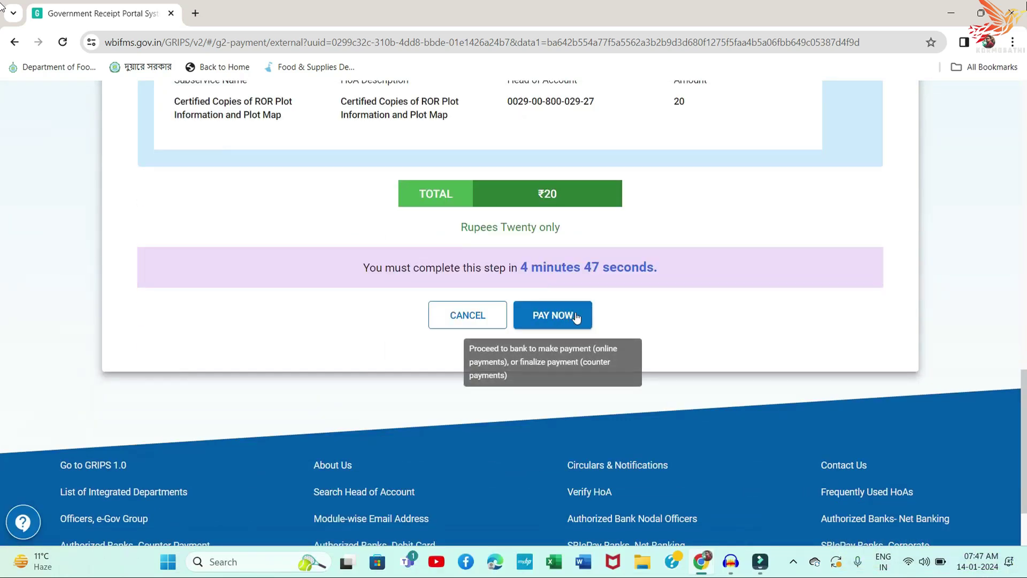
left_click(576, 318)
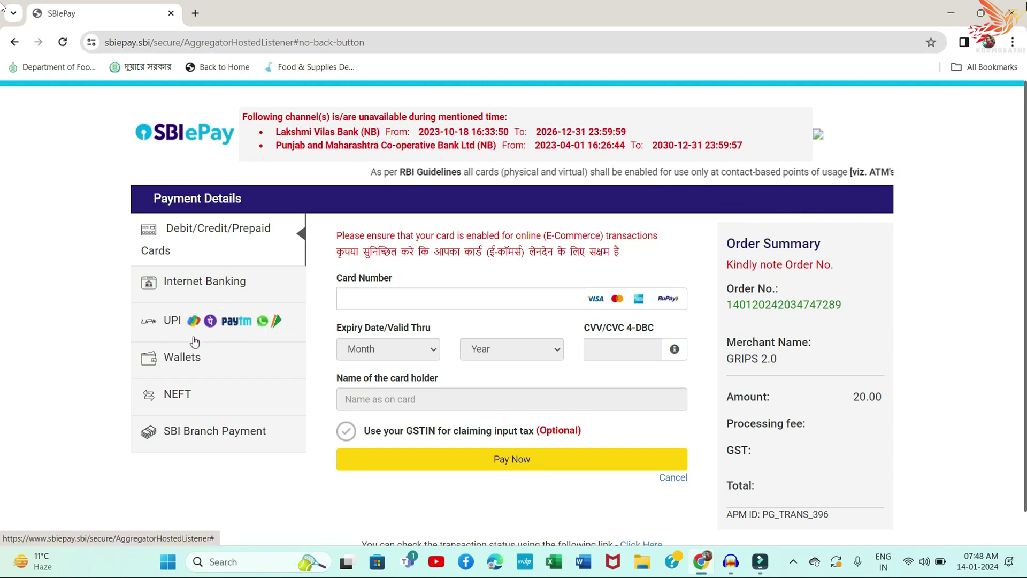
Step: Pay the ₹20 fee by UPI QR code in SBIePay
left_click(172, 321)
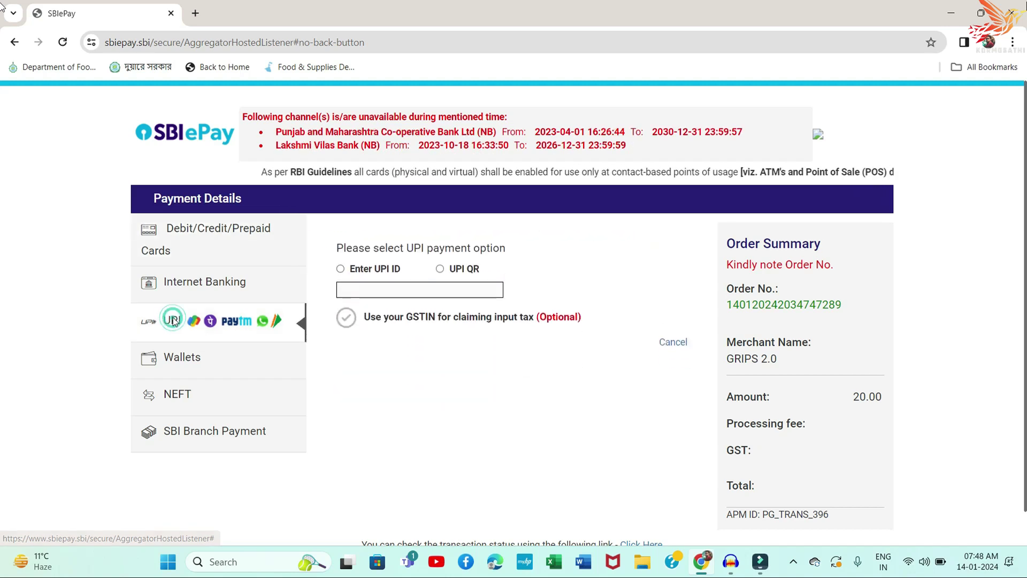
left_click(439, 267)
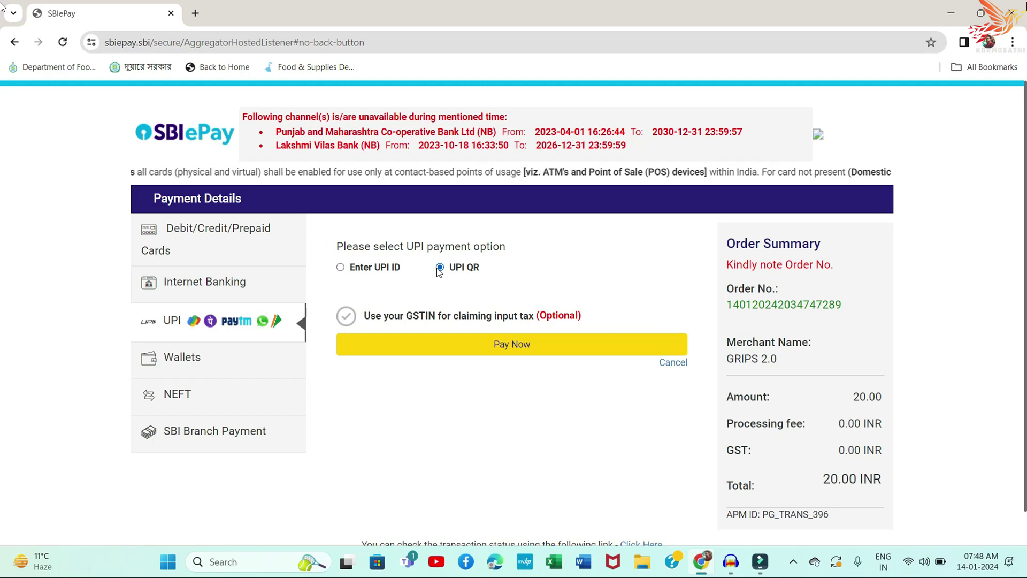
left_click(517, 349)
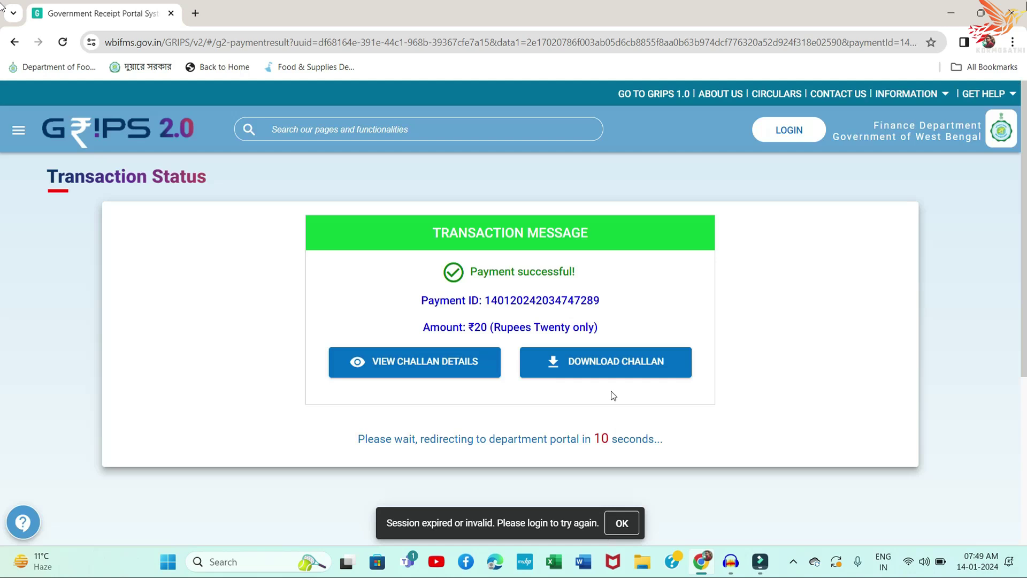
Step: Download the challan for the successful ₹20 GRIPS payment
left_click(613, 370)
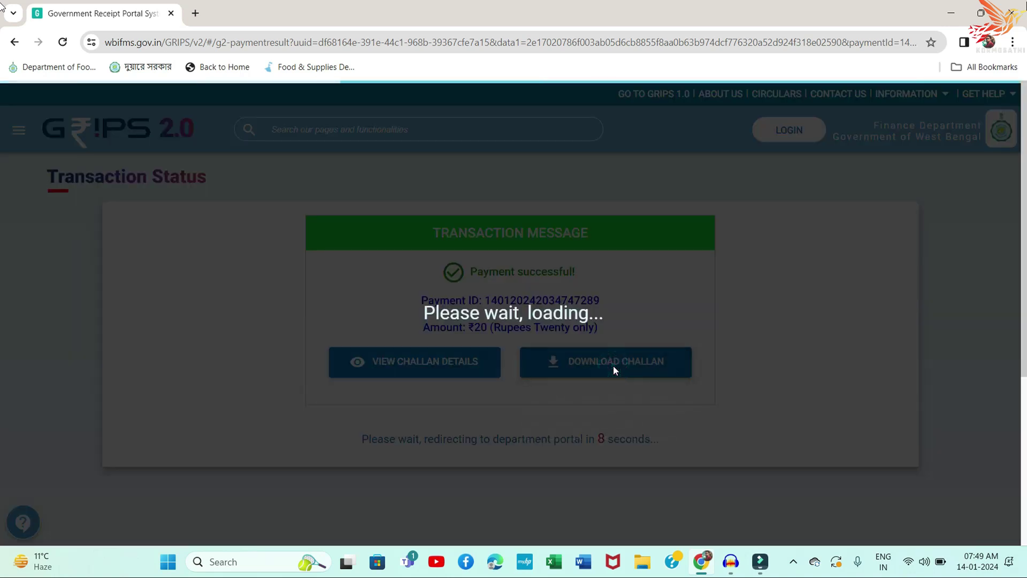